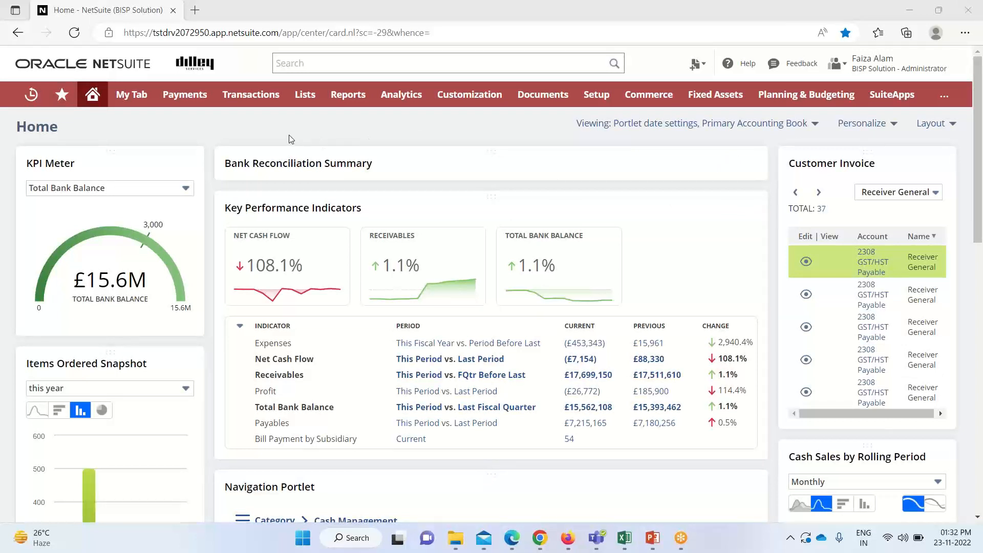
- Start a new employee template from the employee list and name it Sales Specific Template
mouse_move(306, 104)
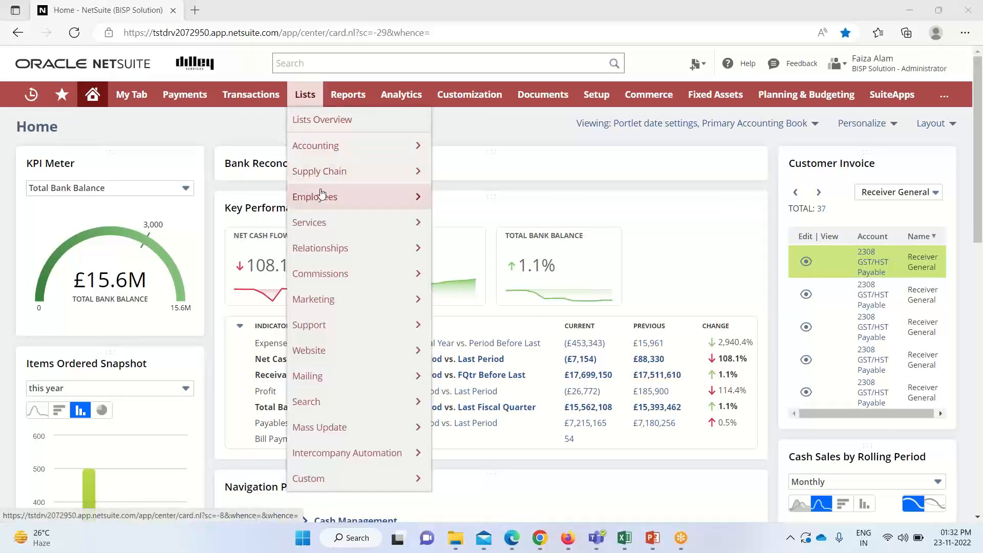
mouse_move(373, 198)
left_click(497, 201)
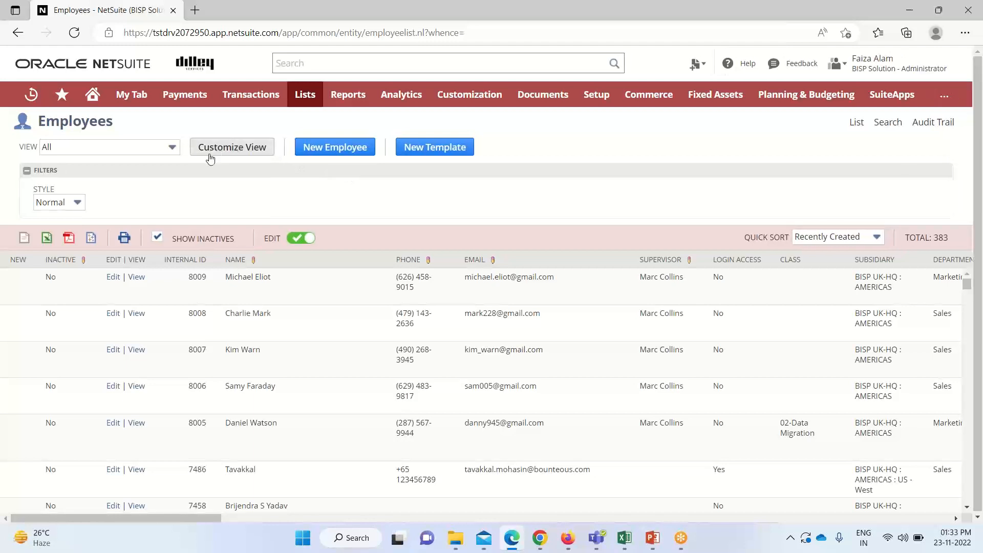
left_click(438, 150)
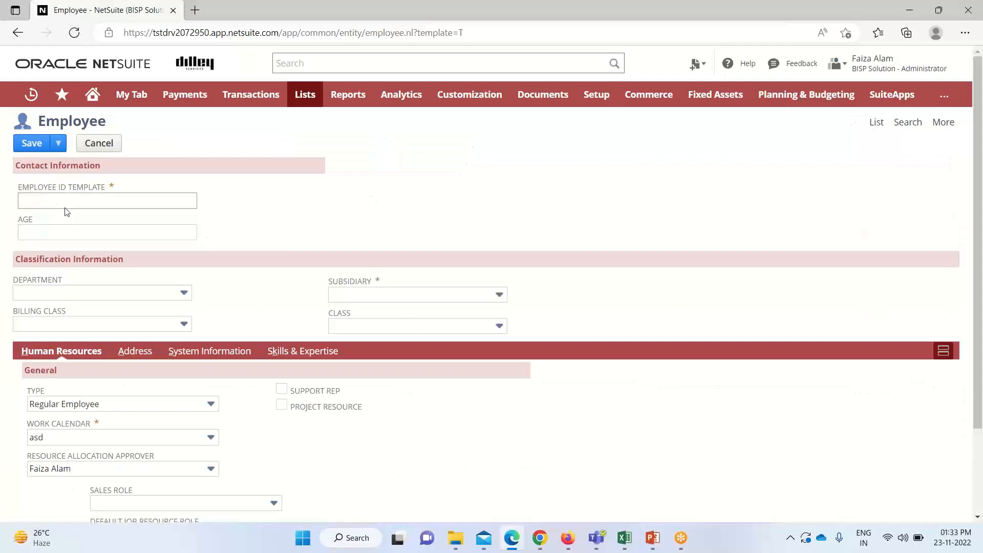
left_click(29, 200)
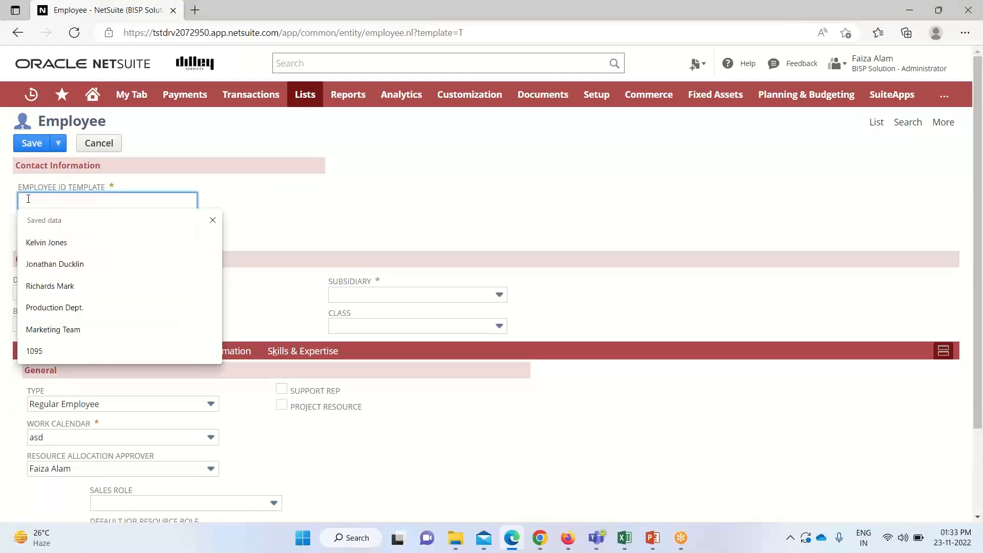
type("Sales Specific Template")
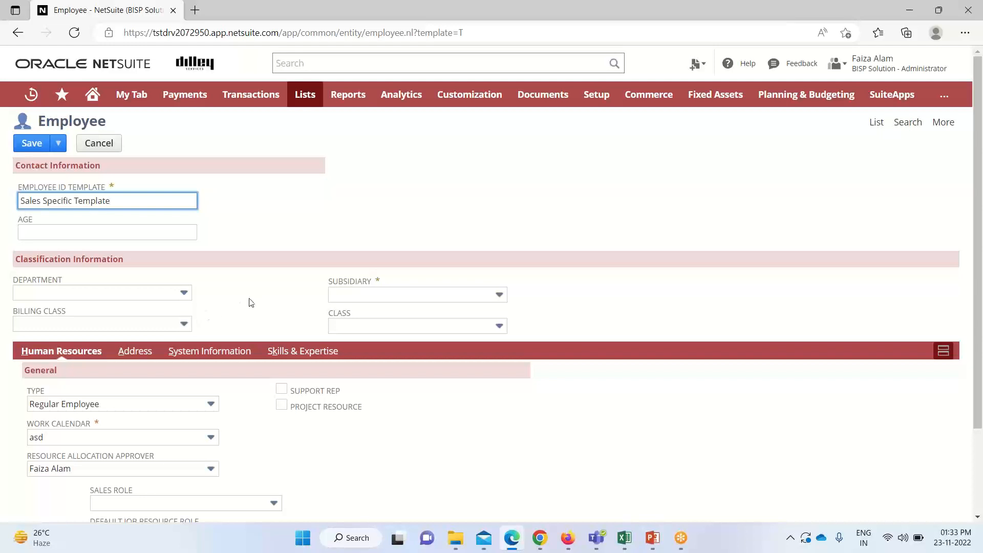
- Set the template's subsidiary to Canada in the classification information
left_click(187, 325)
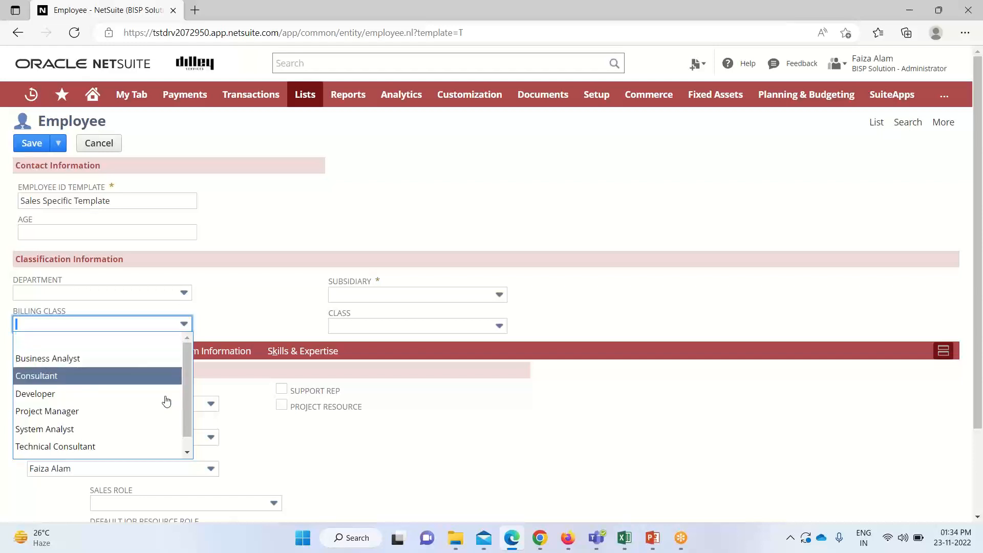
left_click(213, 309)
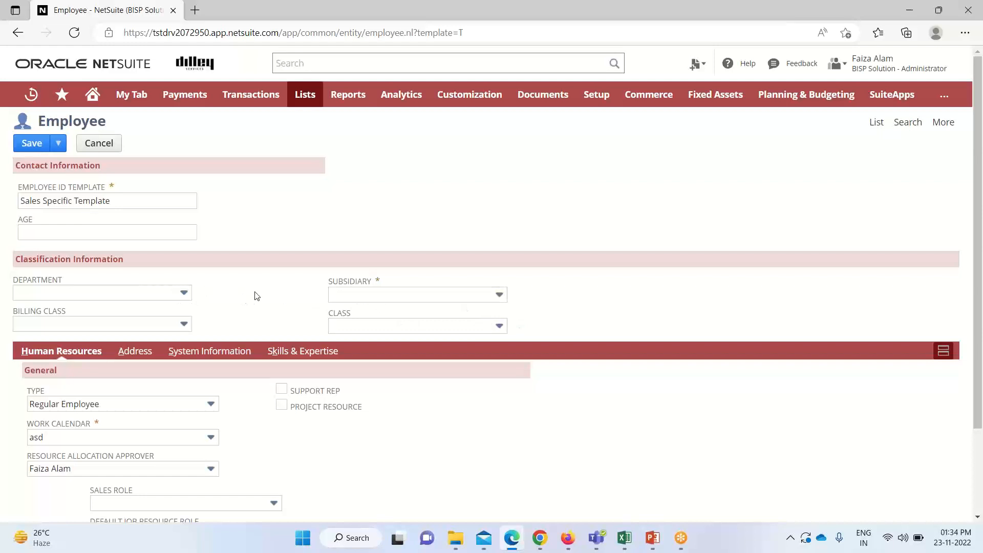
left_click(497, 296)
left_click(497, 296)
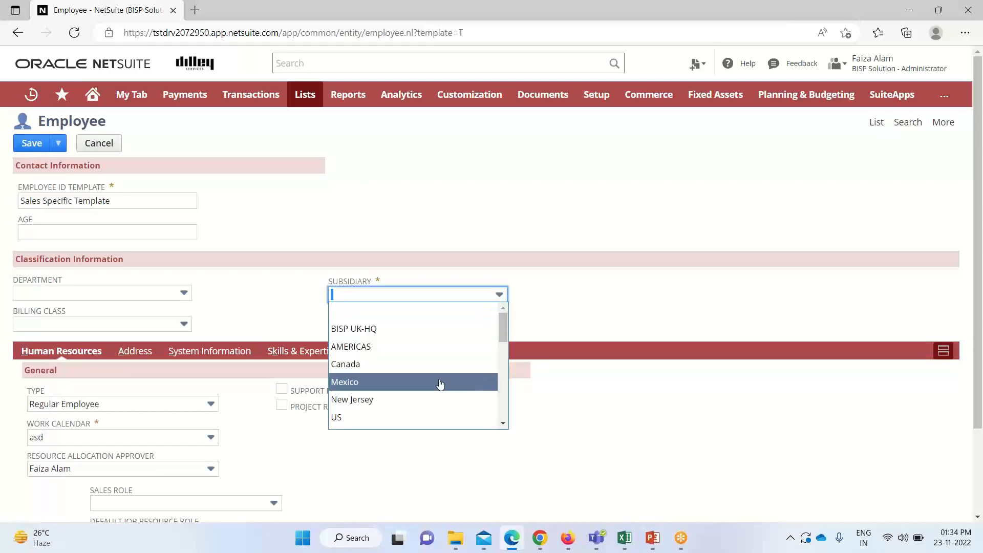
left_click(431, 364)
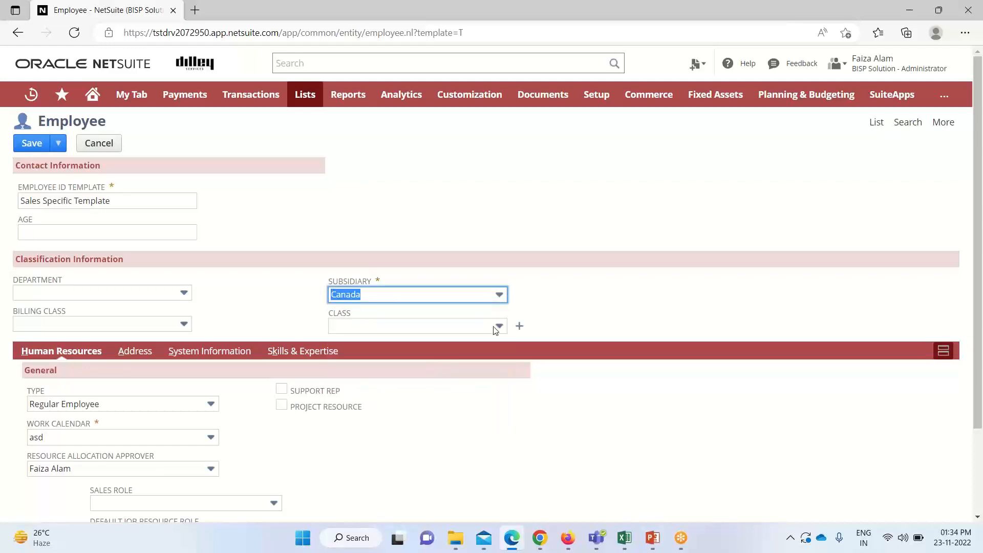
- Set the template's work calendar to Default Work Calendar and its sales role to Sales Manager
scroll(215, 353, "down", 2)
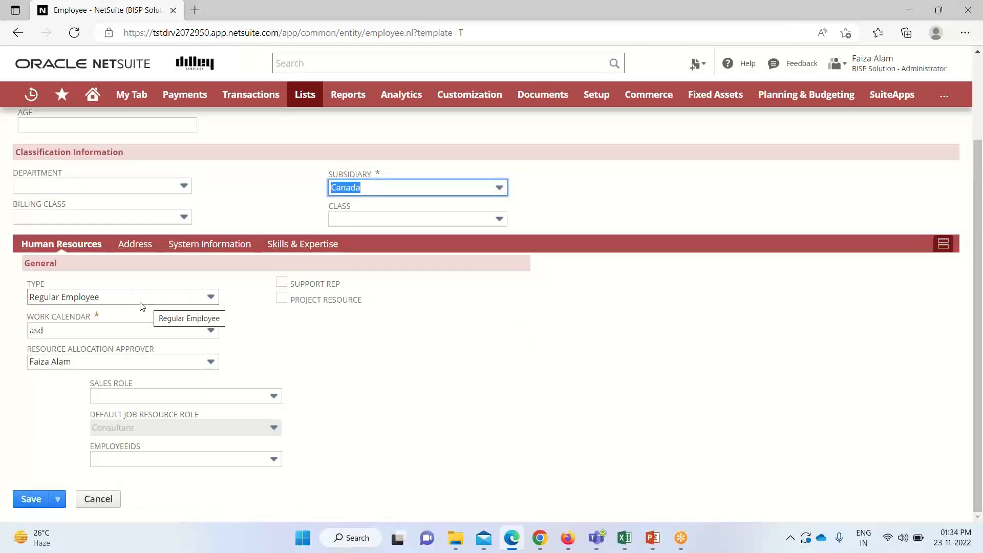
left_click(211, 296)
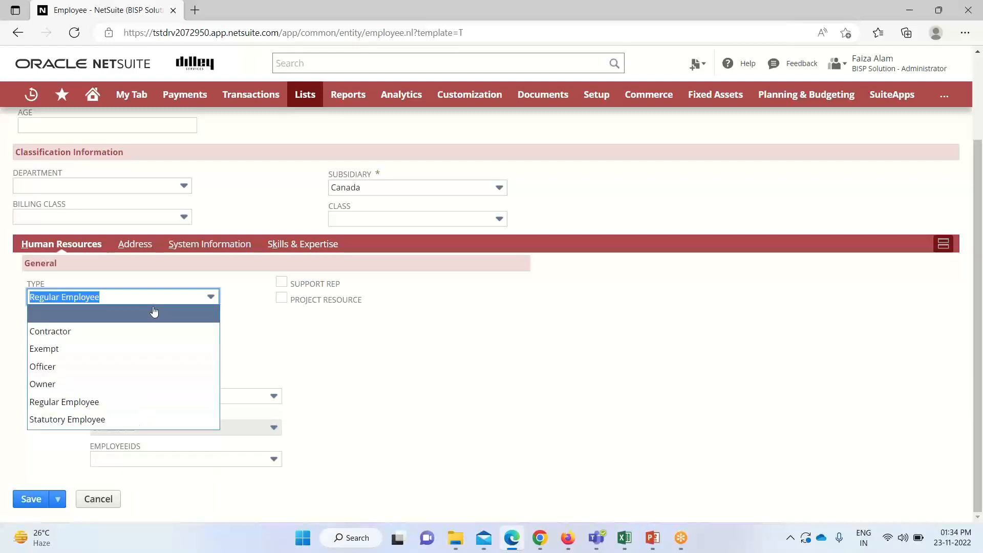
left_click(154, 298)
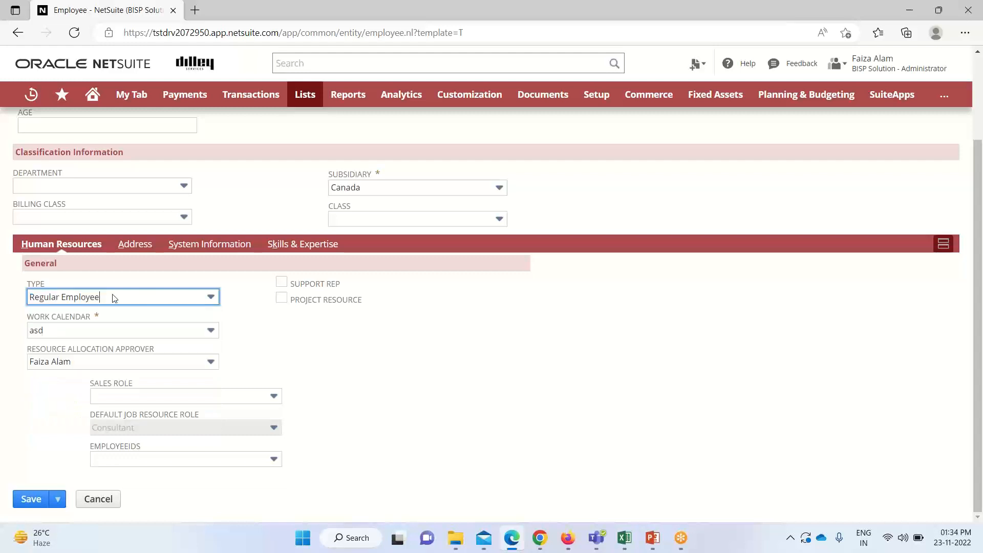
left_click(212, 331)
left_click(212, 331)
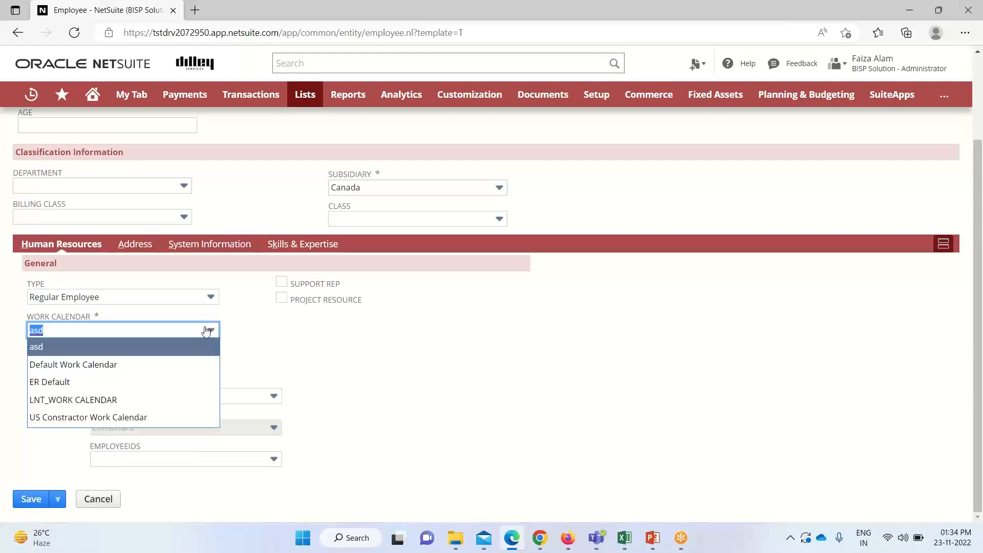
left_click(172, 365)
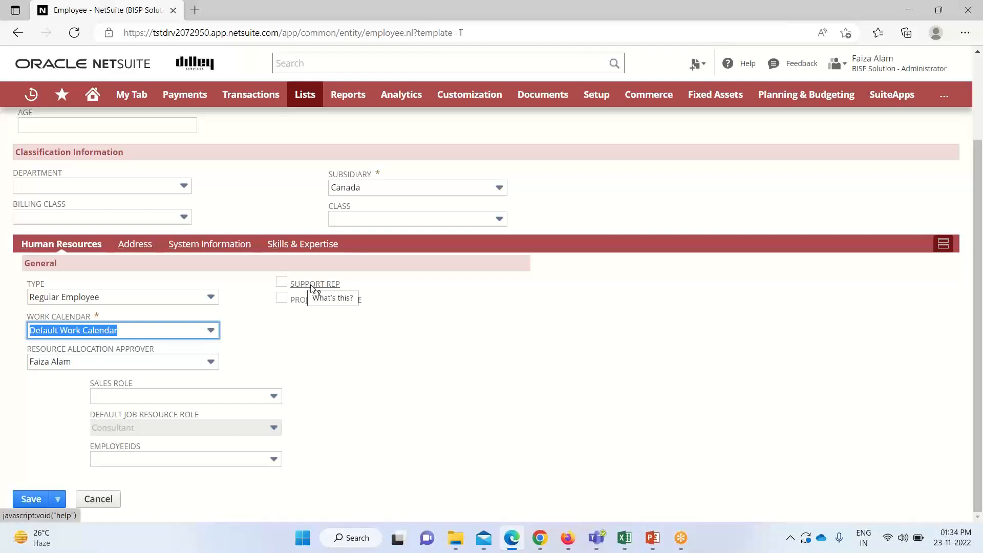
left_click(273, 395)
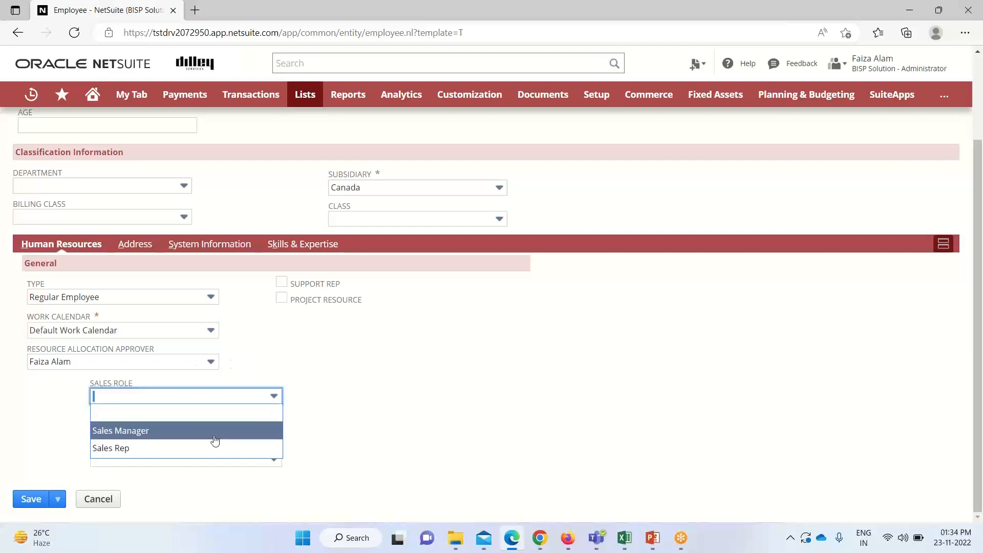
left_click(183, 431)
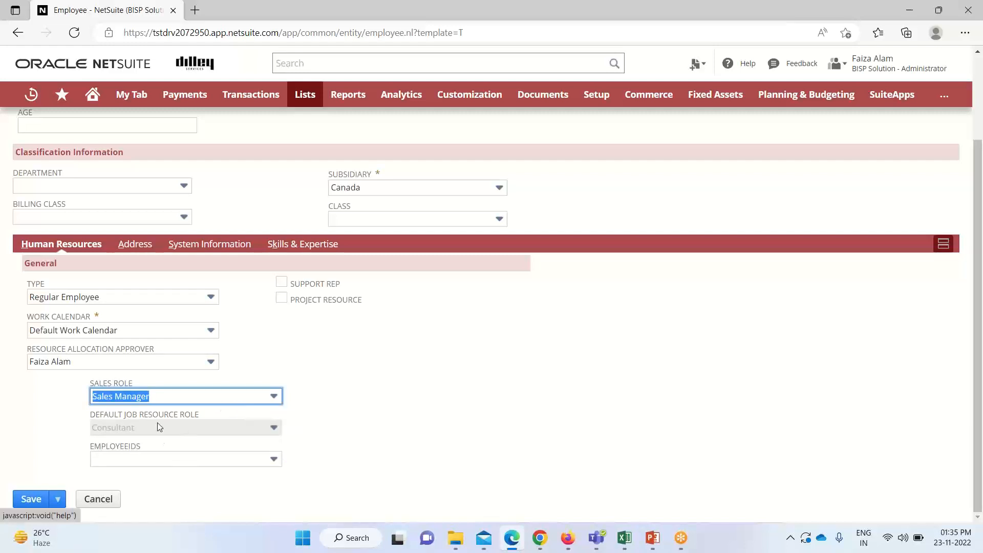
- Add the skill Product Knowledge: CRM with level Intermediate to the template's skills and expertise
left_click(151, 246)
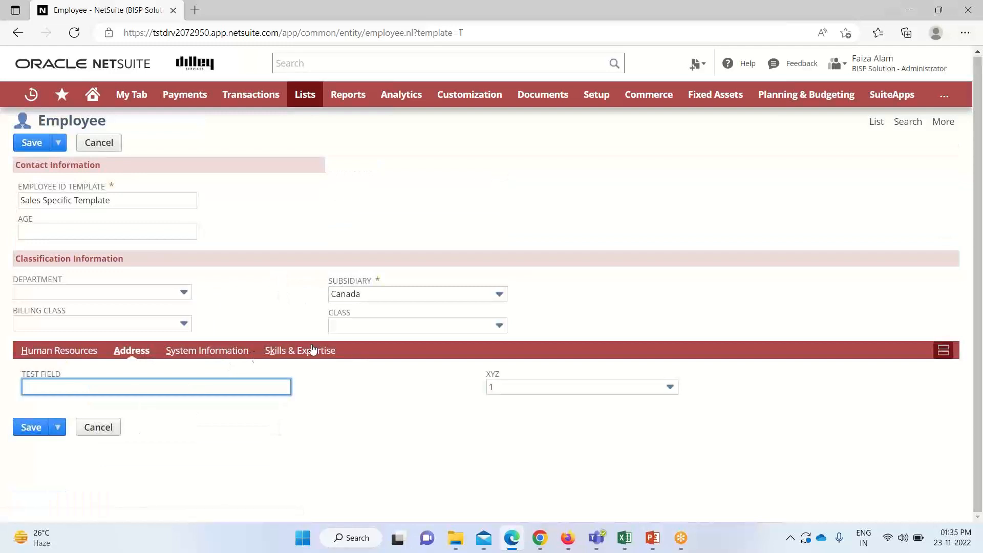
left_click(303, 353)
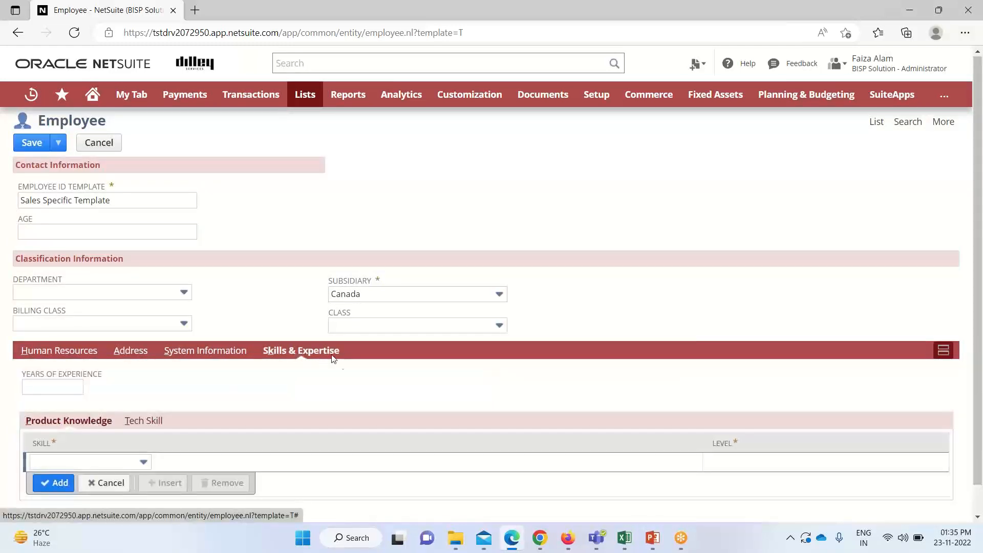
scroll(225, 389, "down", 1)
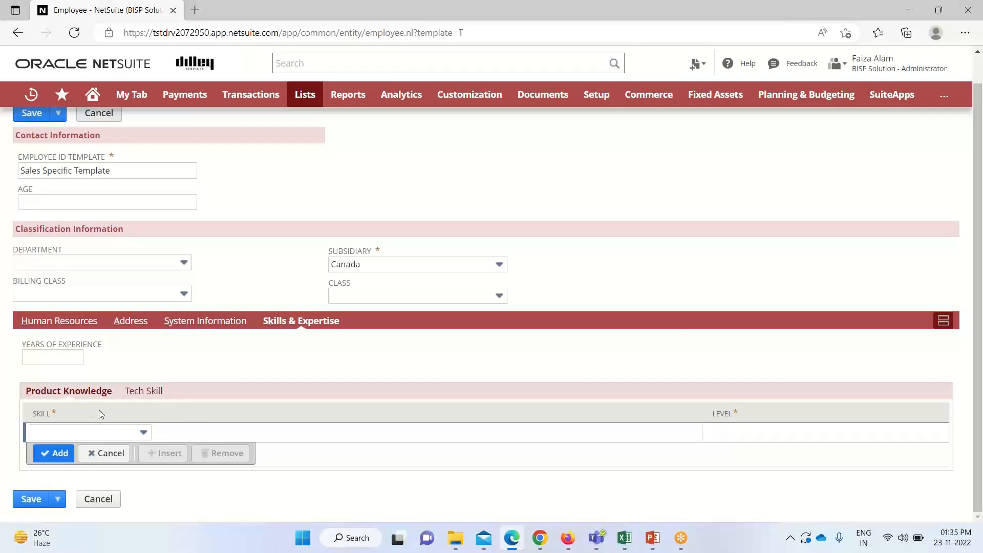
left_click(145, 434)
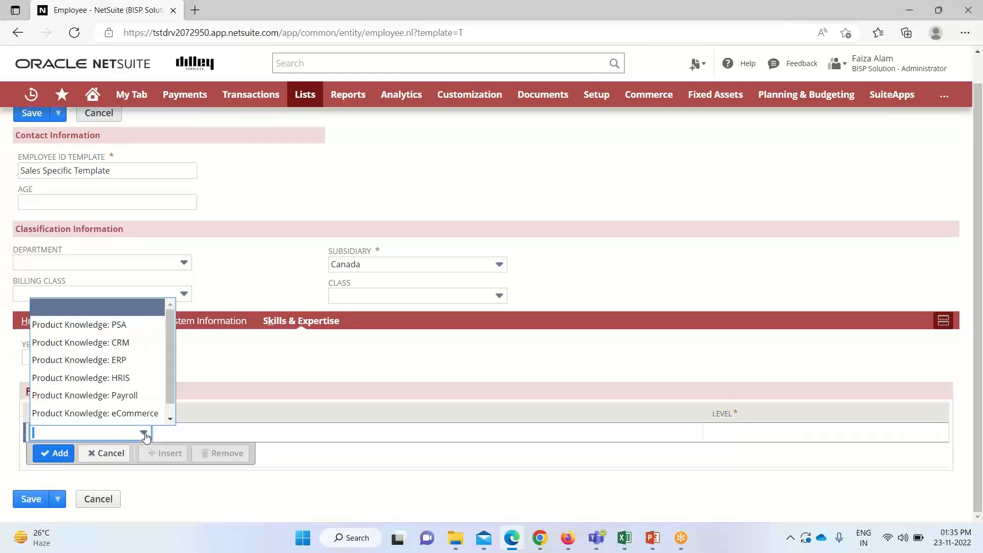
left_click(141, 348)
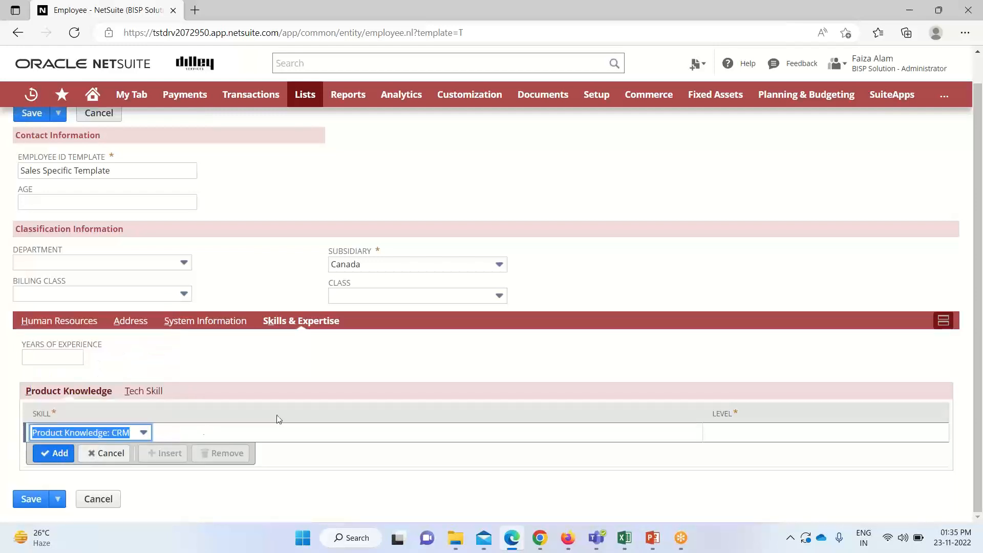
left_click(754, 430)
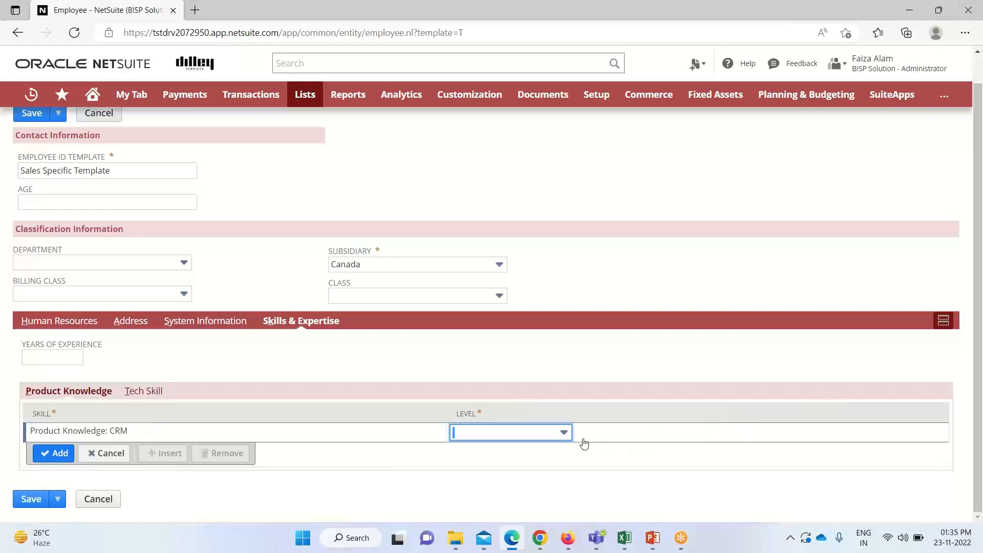
left_click(554, 436)
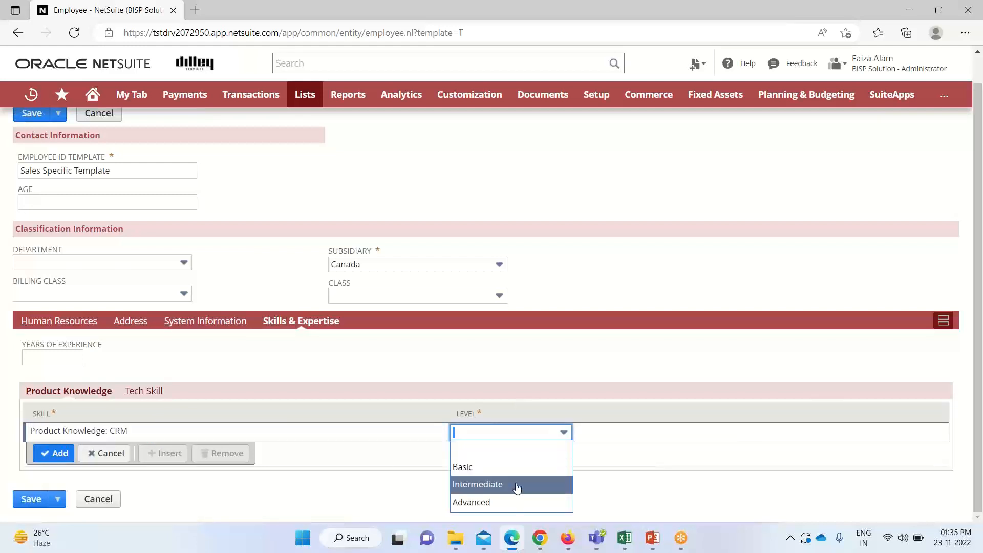
left_click(518, 487)
left_click(60, 453)
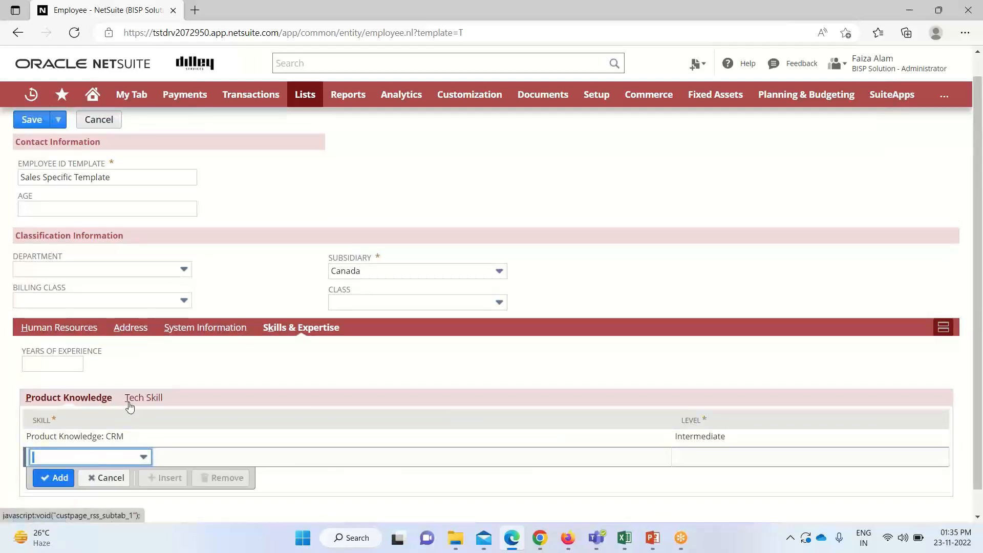
- Check the template's human resources details, save the template and look over the saved record
scroll(129, 404, "up", 1)
left_click(30, 352)
scroll(165, 392, "down", 2)
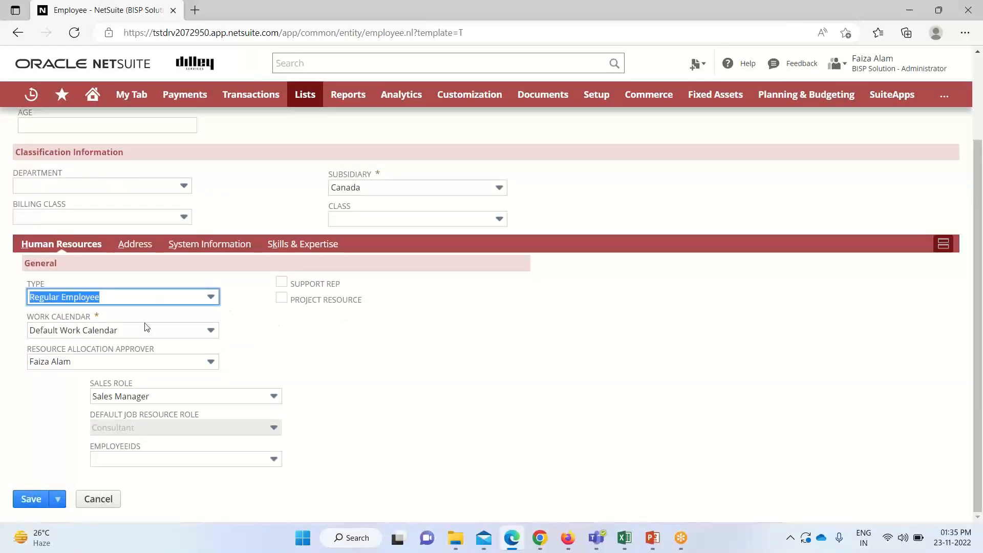
scroll(156, 356, "up", 2)
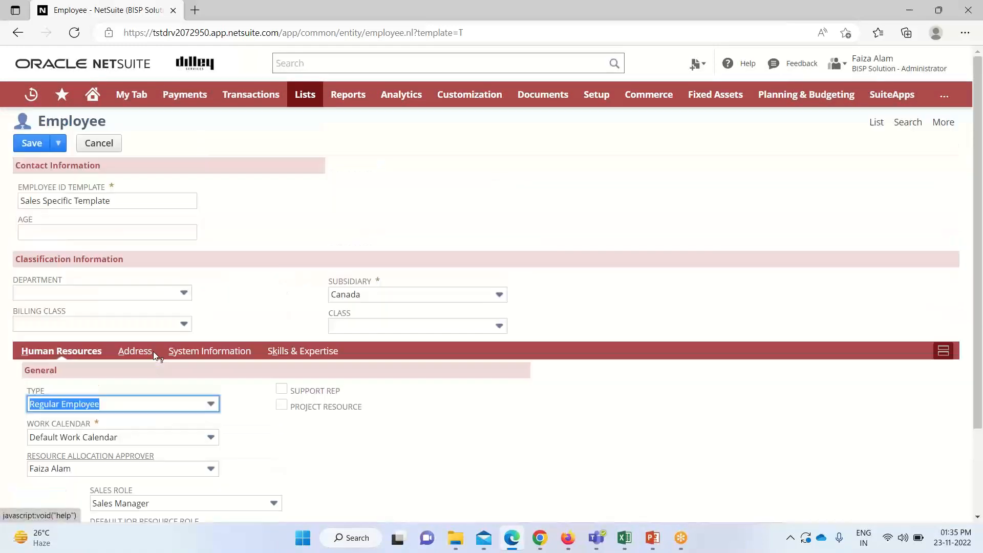
left_click(32, 144)
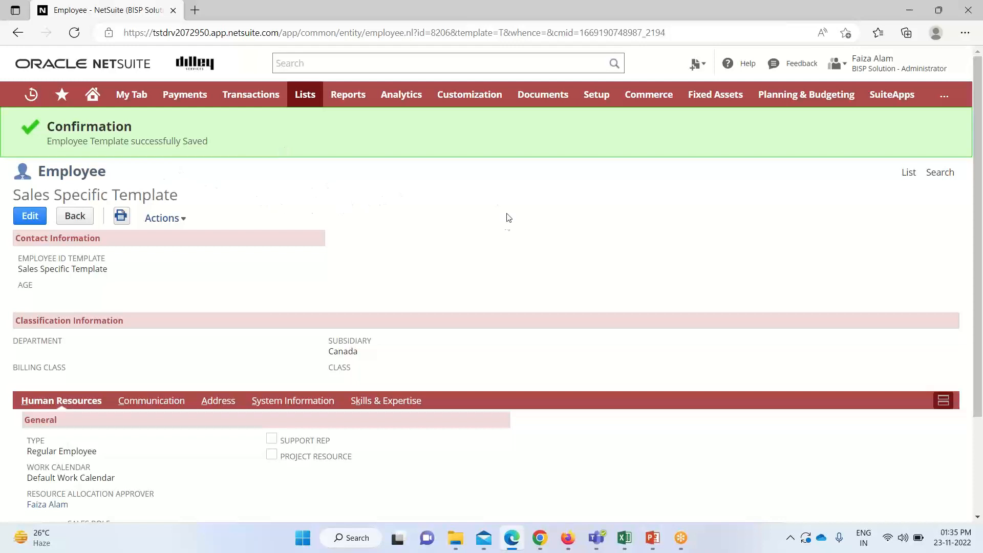
scroll(496, 272, "down", 2)
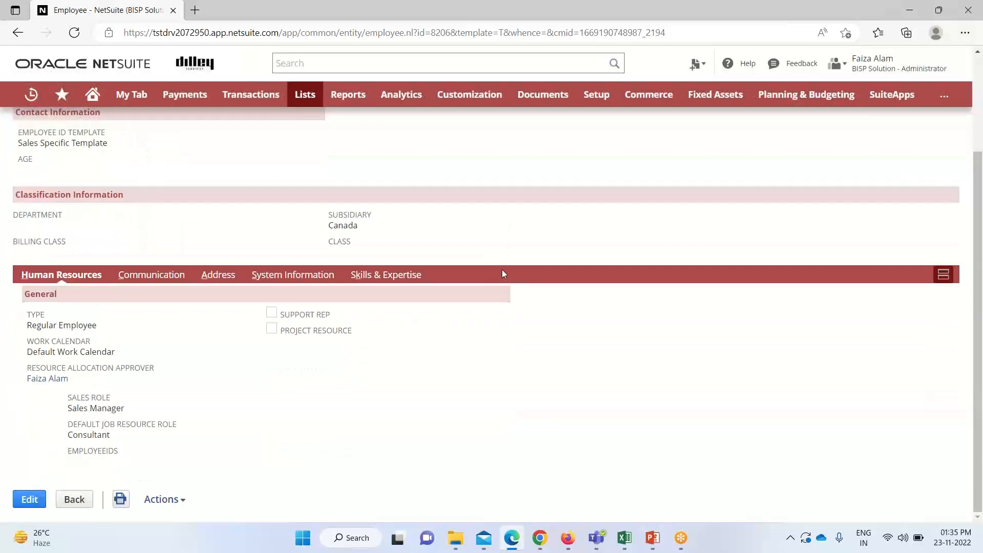
scroll(502, 269, "up", 2)
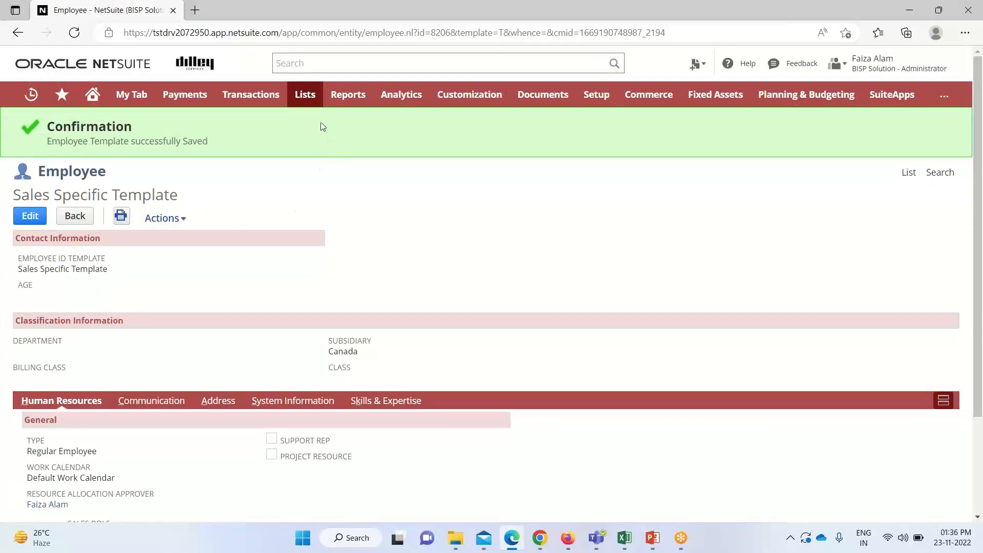
- Start a new employee record and apply Sales Specific Template to it
mouse_move(305, 100)
mouse_move(353, 197)
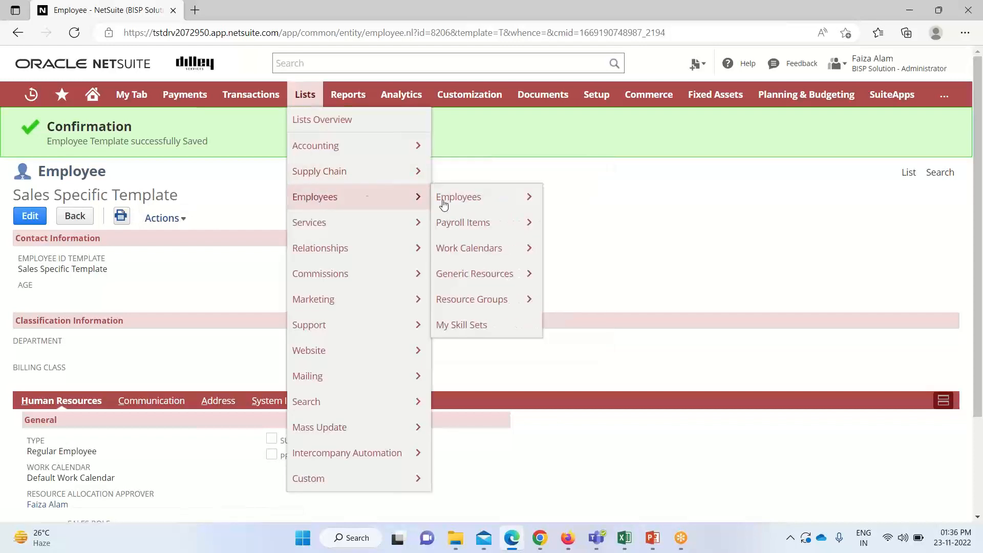
mouse_move(505, 204)
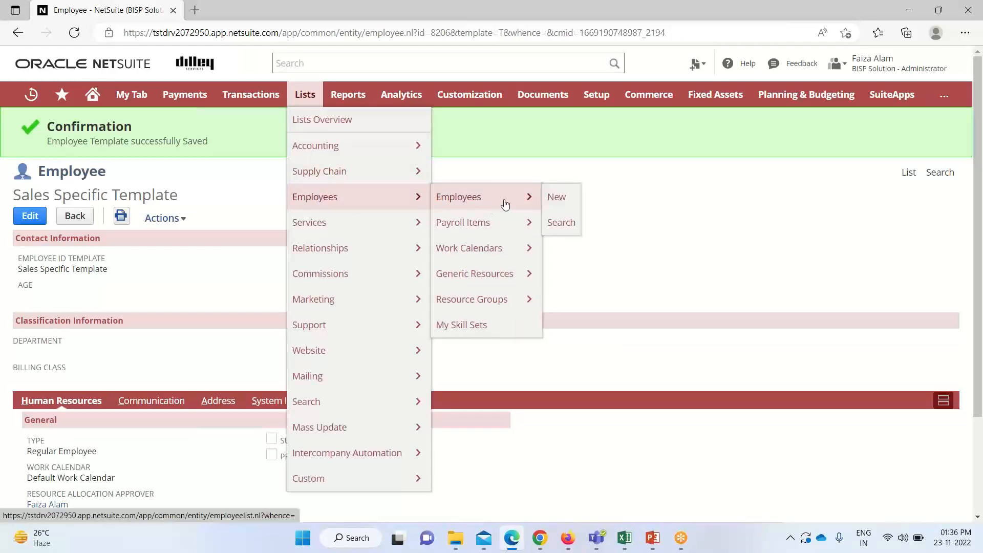
left_click(555, 200)
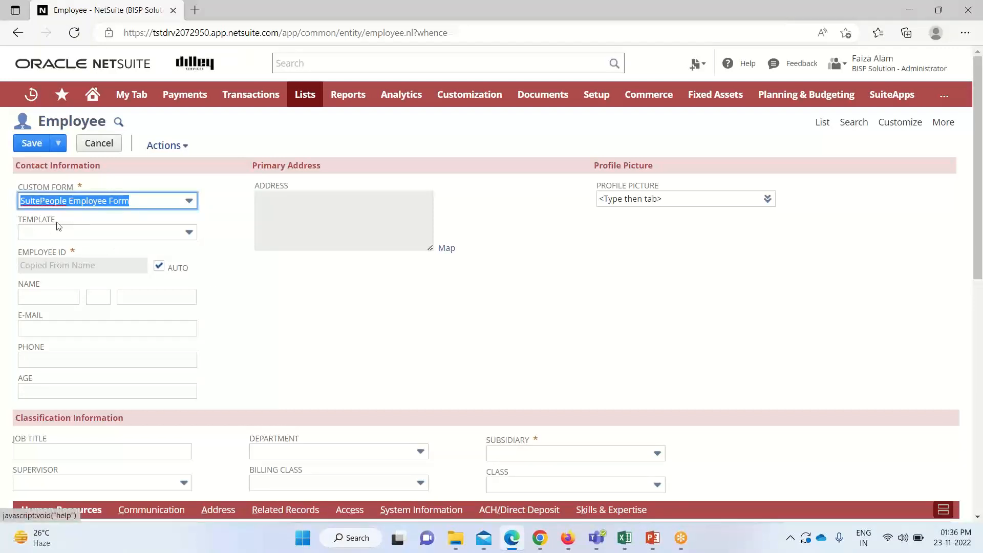
left_click(190, 235)
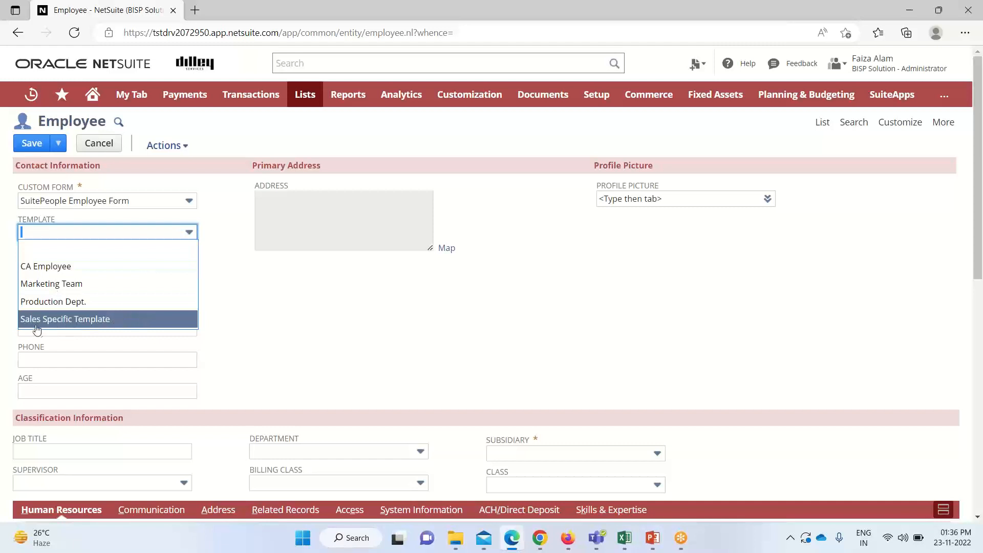
left_click(130, 319)
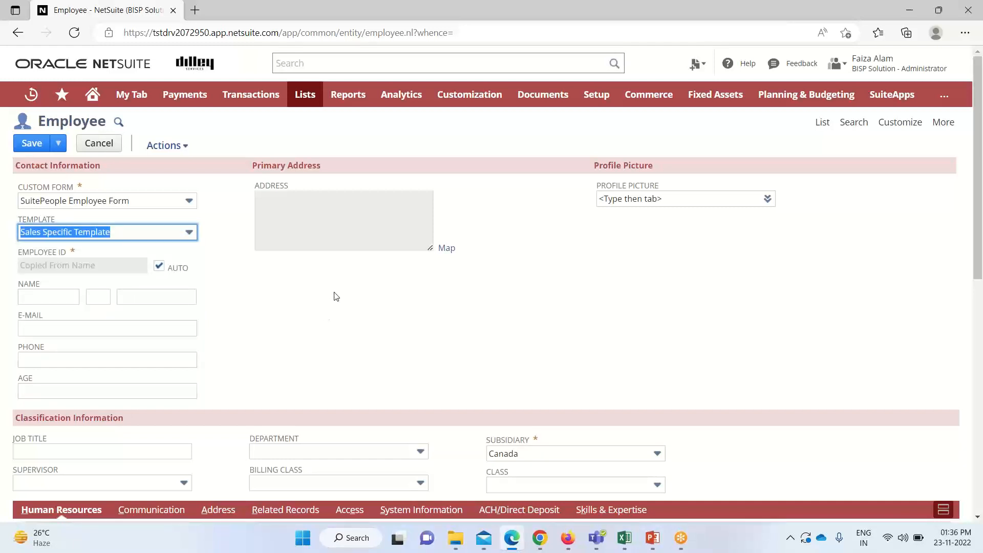
scroll(333, 291, "down", 3)
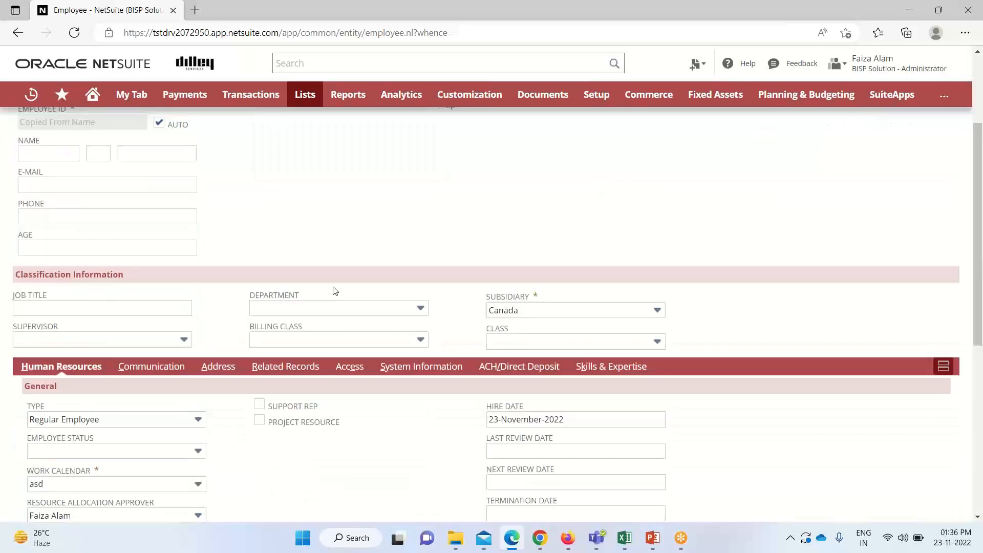
- Review the new employee form's contact, classification, human resources, finance and commission fields with Sales Specific Template applied
scroll(266, 248, "up", 3)
scroll(188, 264, "down", 3)
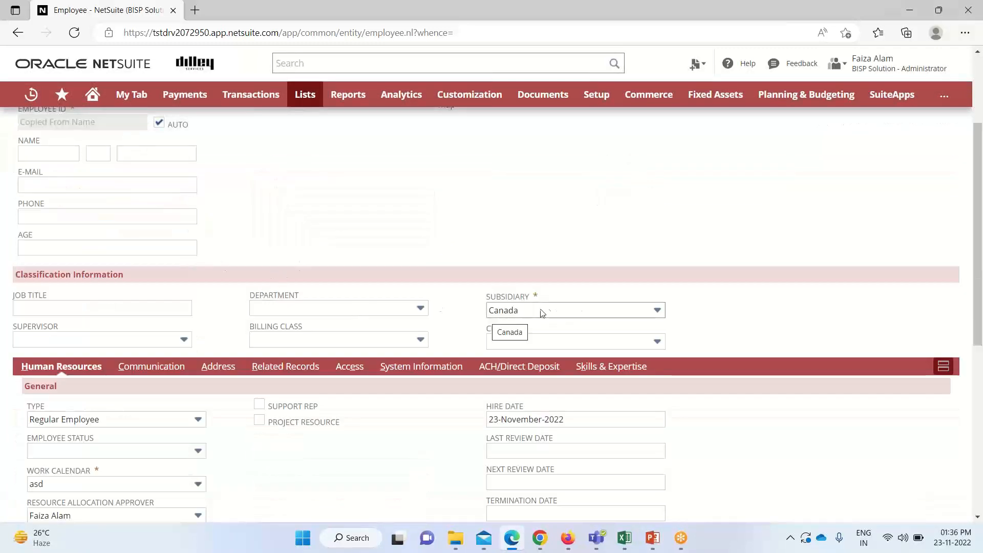
scroll(528, 311, "down", 3)
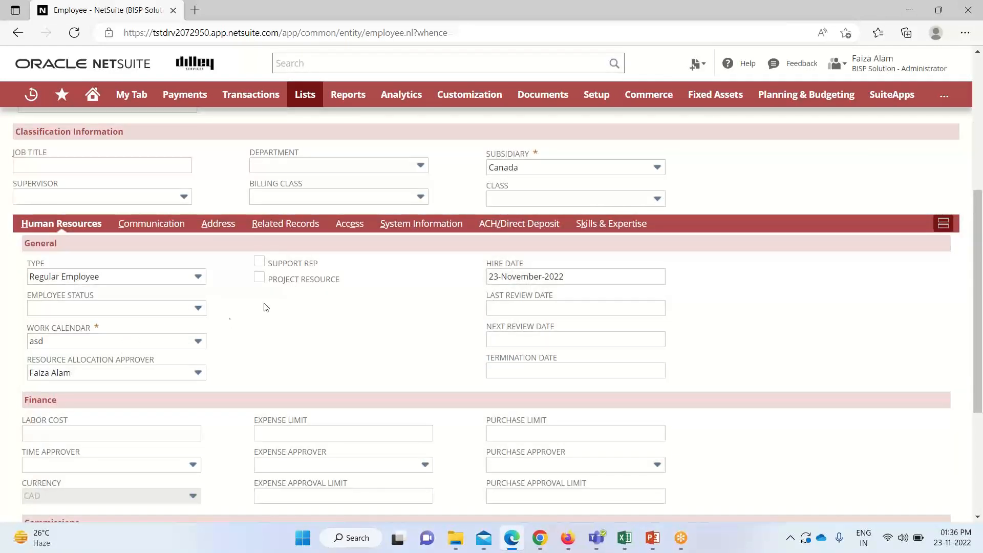
scroll(447, 293, "down", 4)
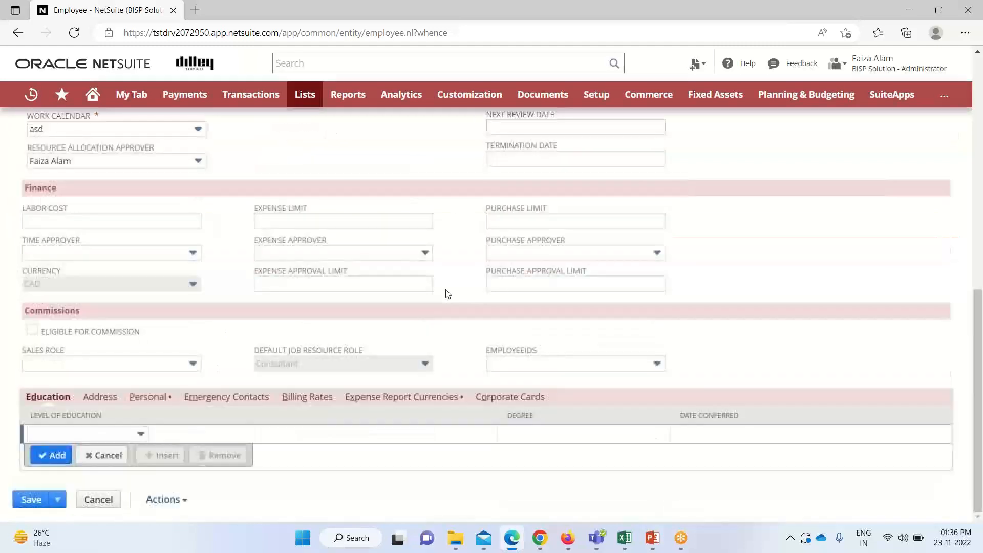
scroll(447, 294, "up", 8)
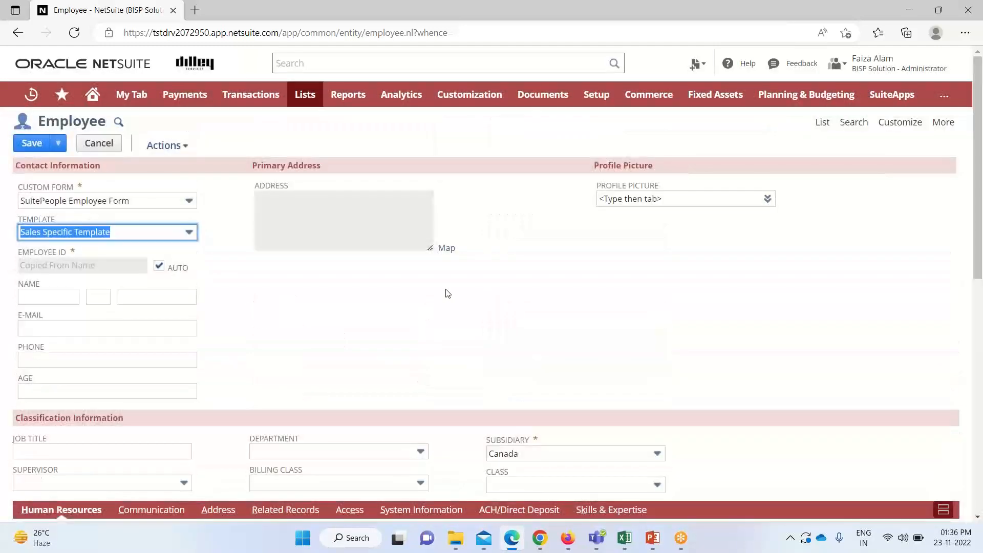
scroll(463, 307, "down", 4)
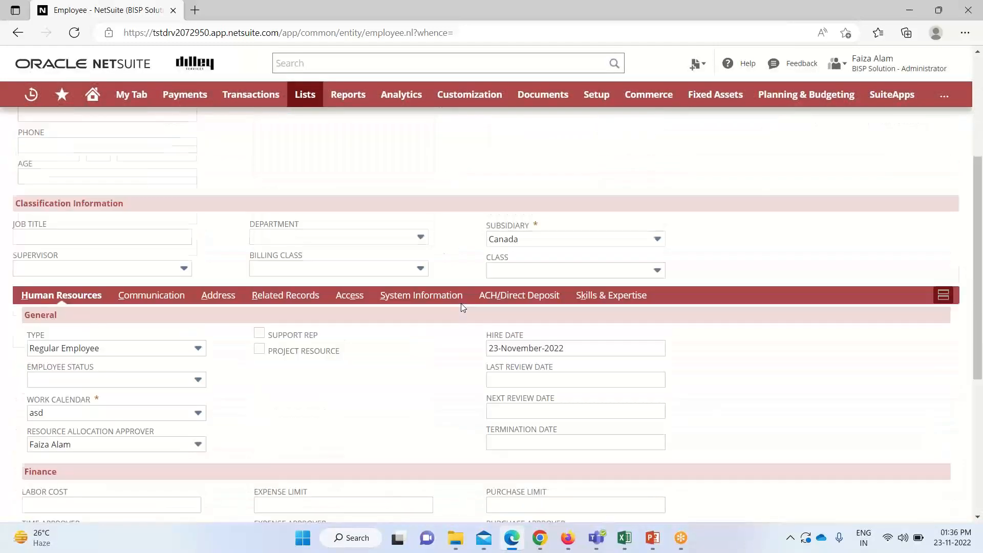
scroll(379, 310, "up", 4)
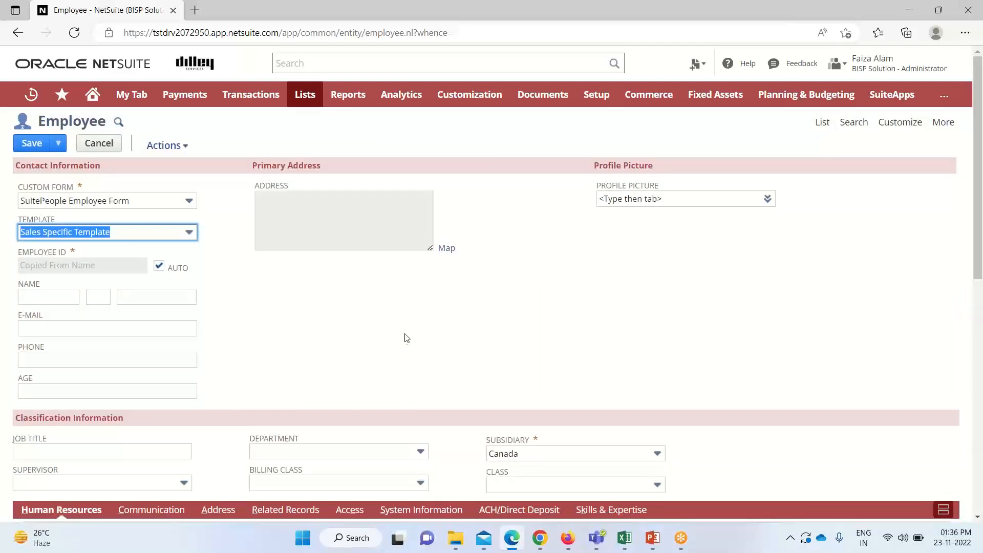
scroll(385, 348, "down", 1)
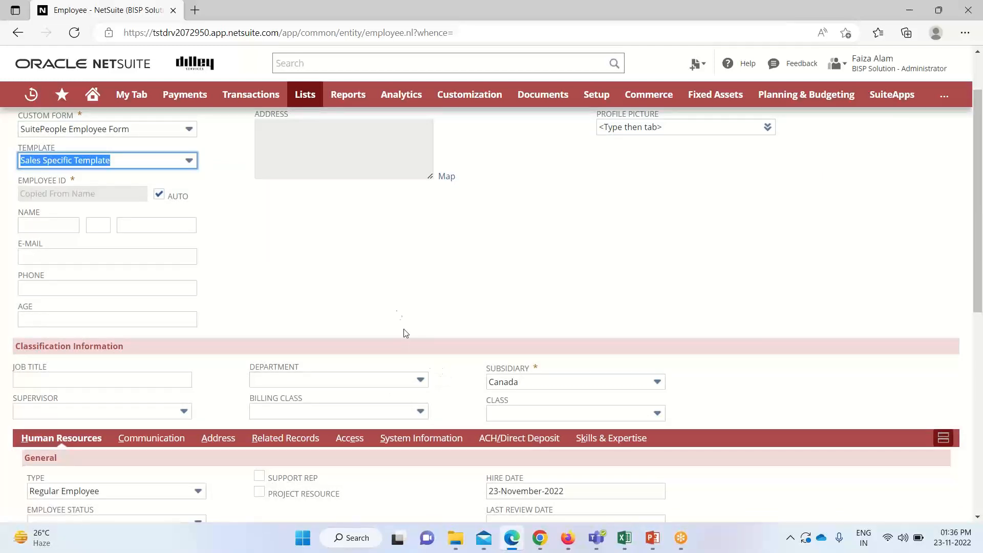
scroll(389, 307, "up", 1)
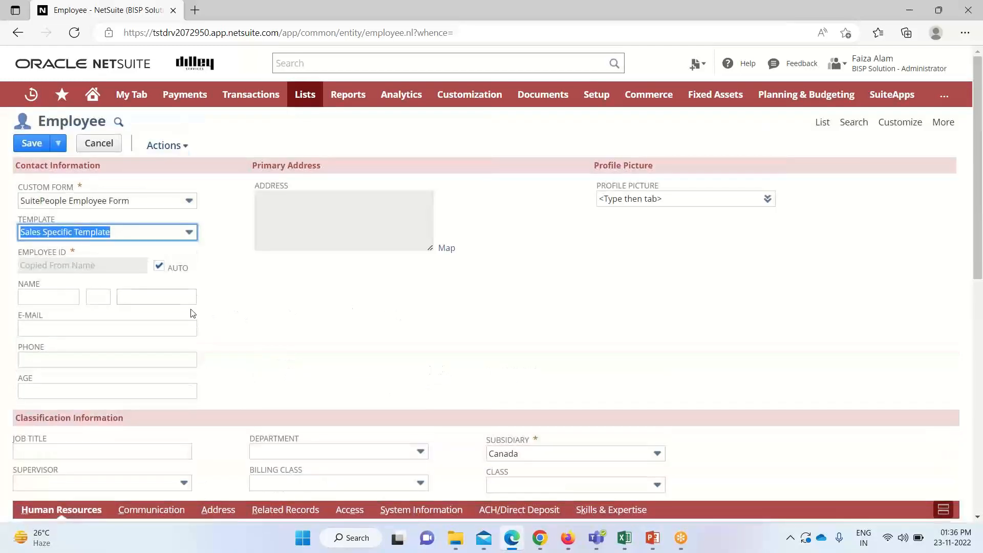